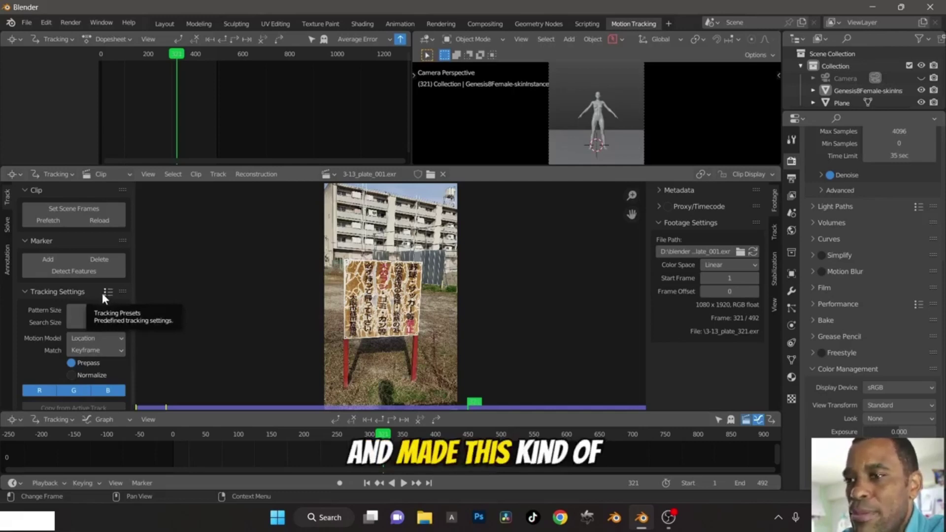
- Apply the Blurry Footage tracking preset and set the motion model to Perspective
{"action": "left_click", "coordinate": [106, 293]}
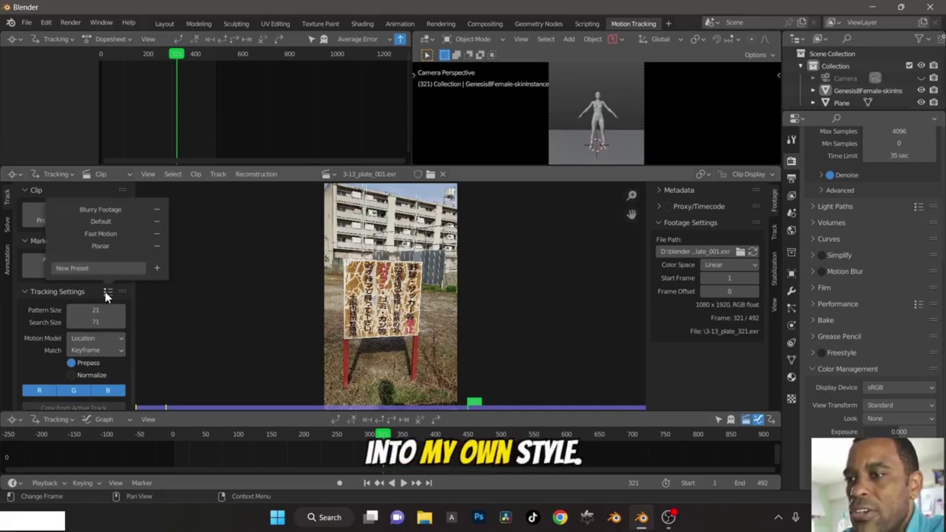
{"action": "left_click", "coordinate": [108, 211]}
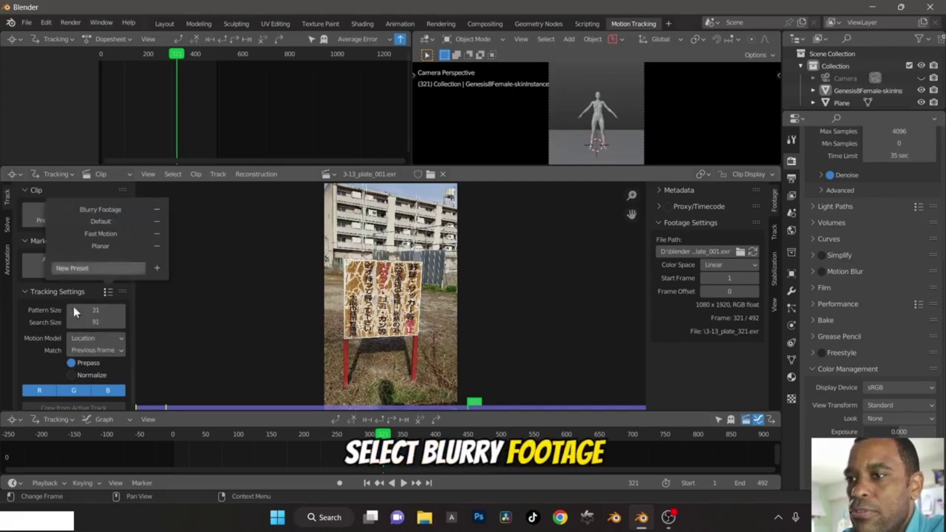
{"action": "left_click", "coordinate": [104, 338]}
{"action": "left_click", "coordinate": [104, 353]}
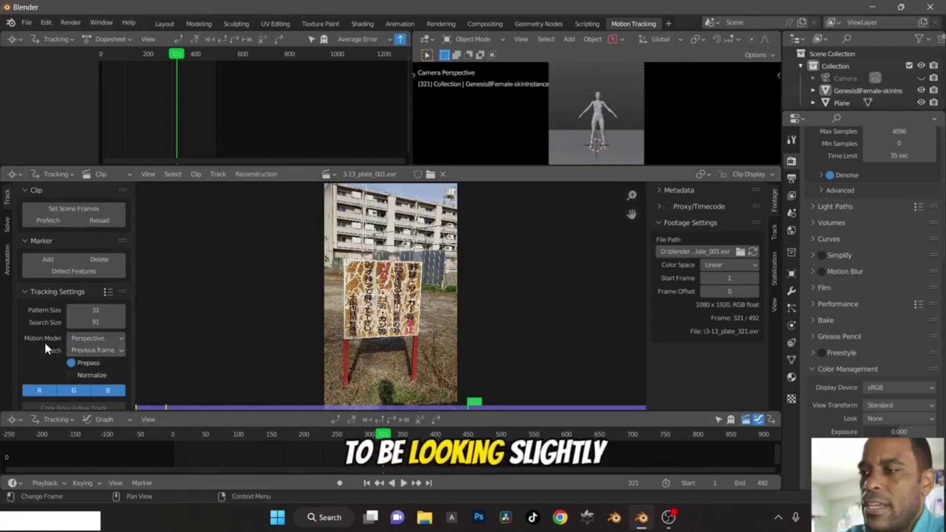
- In the extra tracking settings, raise Correlation from 0.600 to 0.900
{"action": "scroll", "coordinate": [45, 345], "scroll_direction": "down", "scroll_amount": 1}
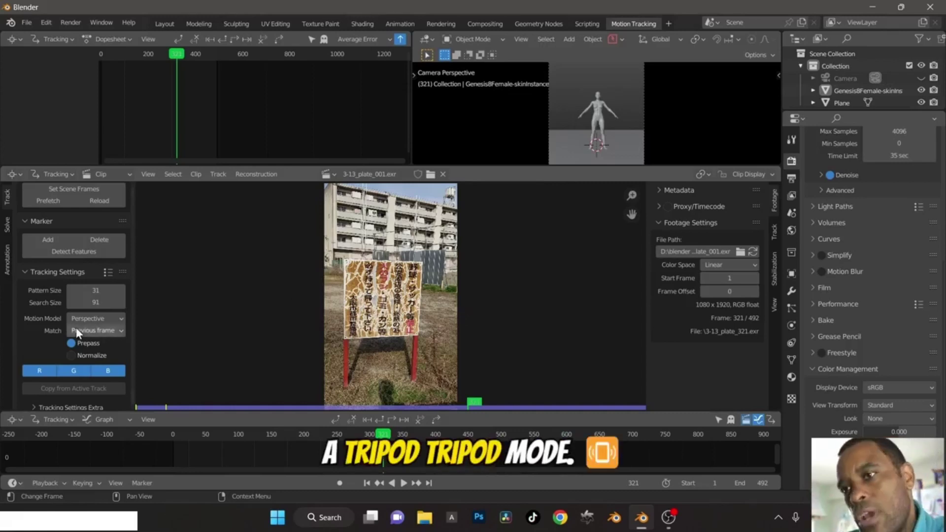
{"action": "scroll", "coordinate": [58, 315], "scroll_direction": "down", "scroll_amount": 2}
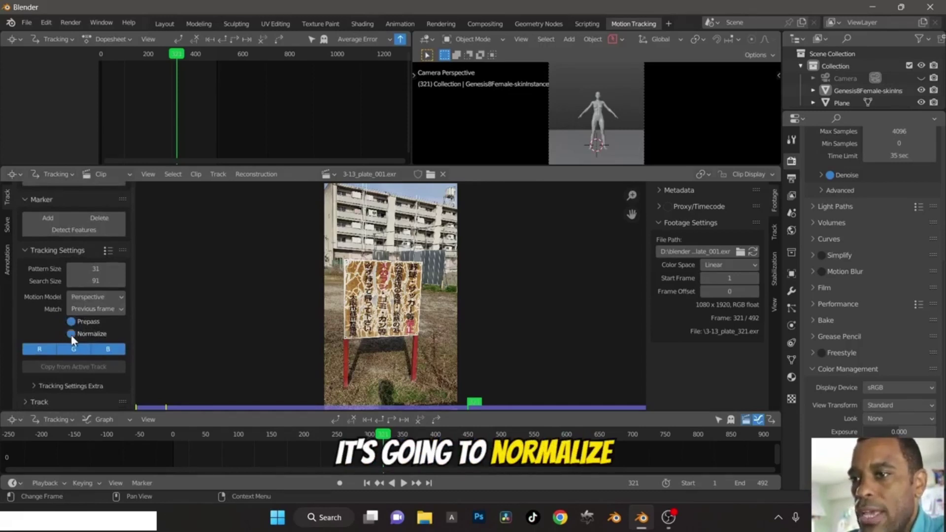
{"action": "left_click", "coordinate": [32, 386]}
{"action": "scroll", "coordinate": [32, 386], "scroll_direction": "down", "scroll_amount": 5}
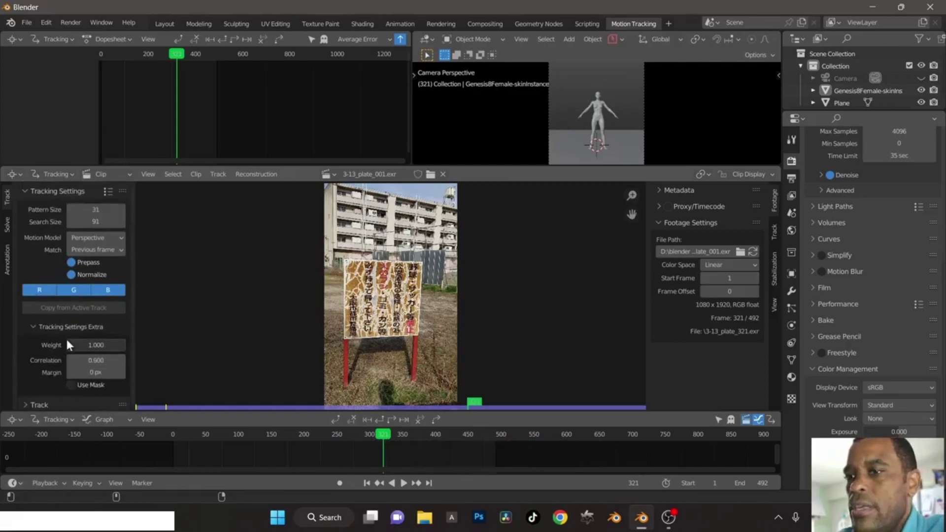
{"action": "left_click_drag", "start_coordinate": [79, 360], "coordinate": [86, 357]}
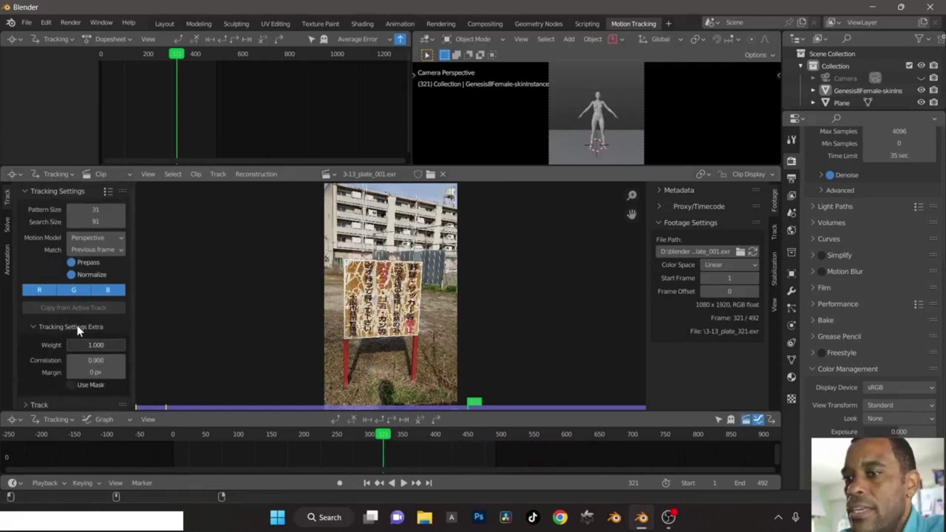
{"action": "scroll", "coordinate": [52, 319], "scroll_direction": "up", "scroll_amount": 5}
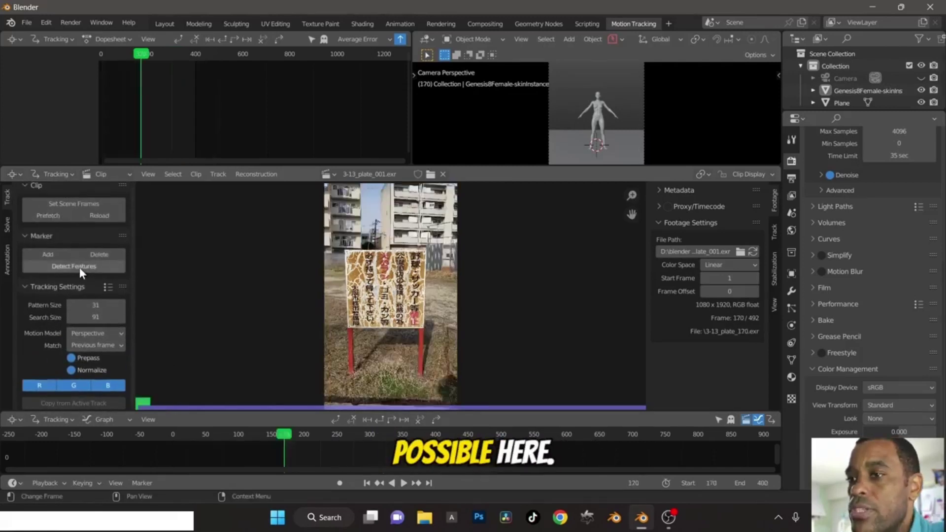
- Detect features at frame 170, track them forward to frame 400, then hide all tracks
{"action": "left_click", "coordinate": [78, 266]}
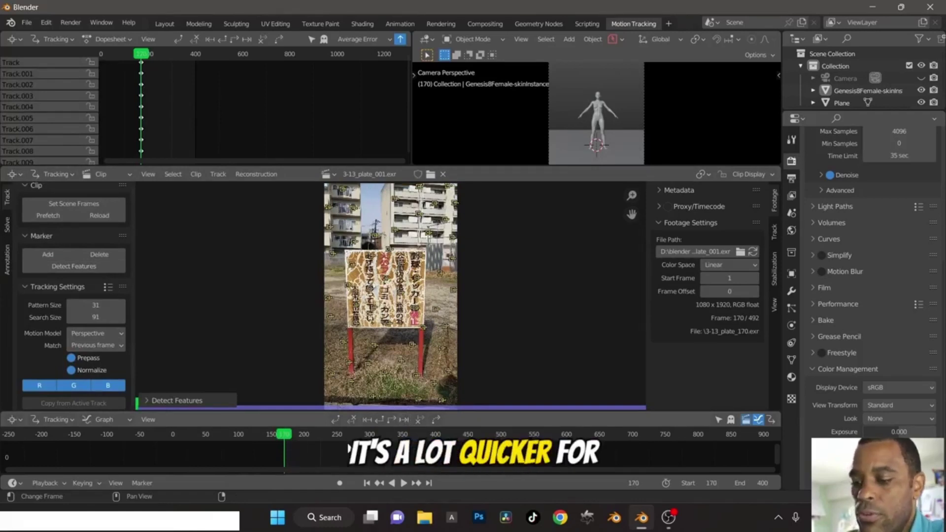
{"action": "key", "text": "ctrl+t"}
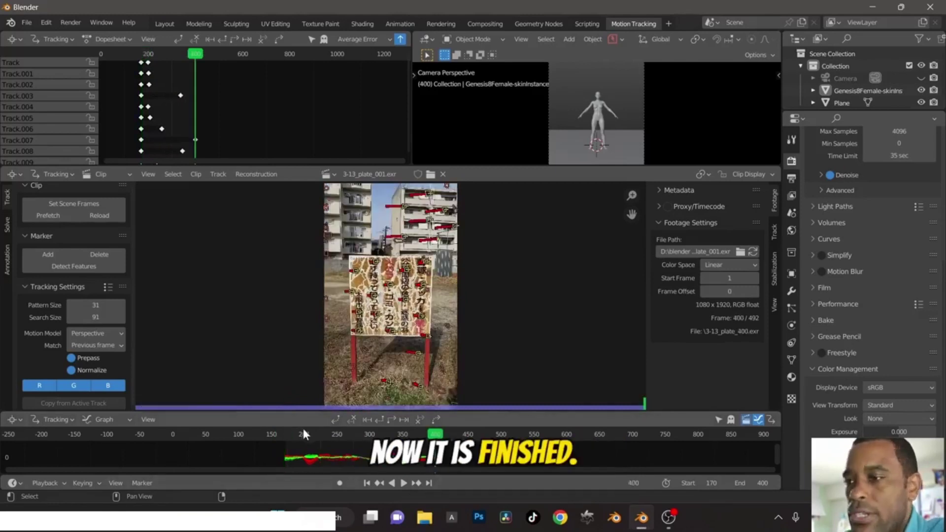
{"action": "key", "text": "a"}
{"action": "key", "text": "a"}
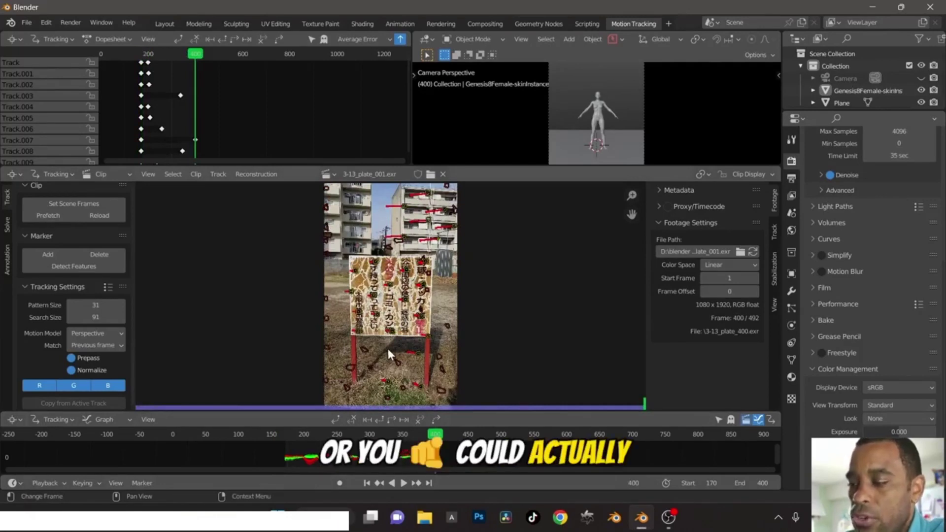
{"action": "key", "text": "h"}
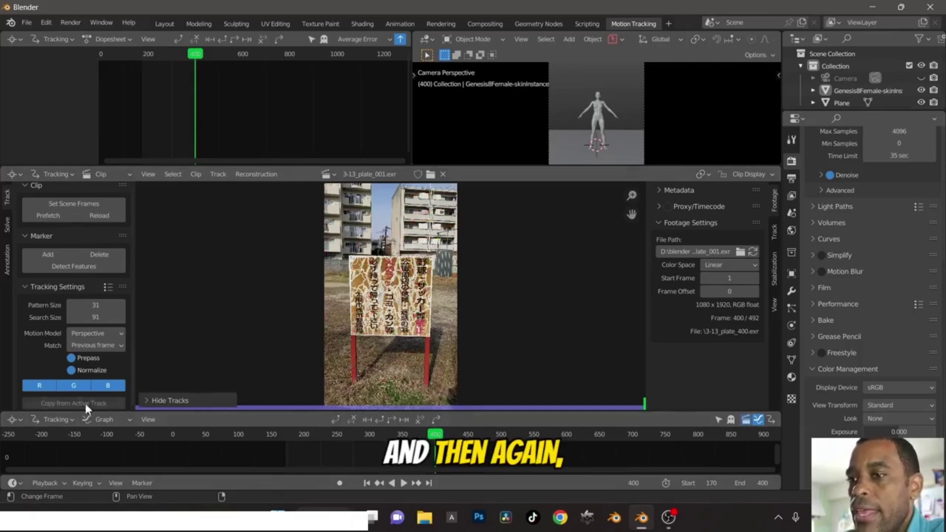
- Detect a second batch of features with the detection Distance set to 100
{"action": "left_click", "coordinate": [82, 266]}
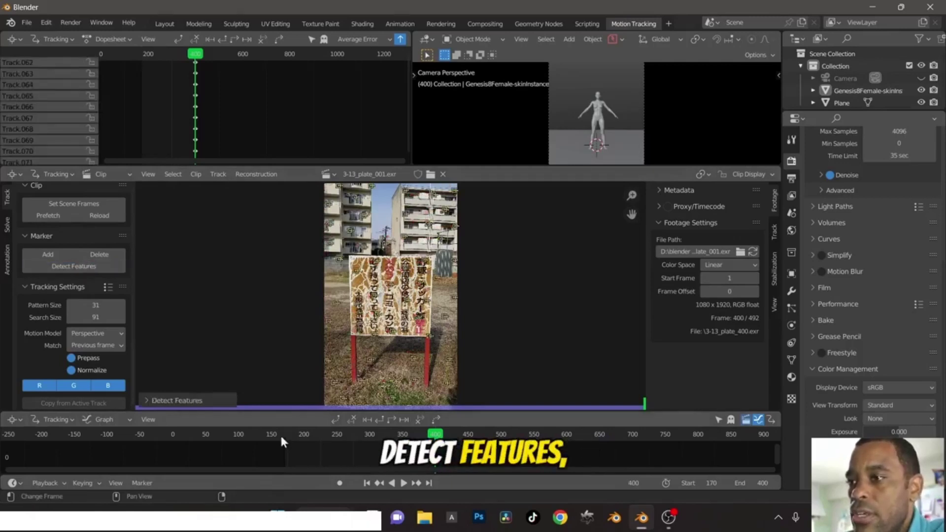
{"action": "left_click", "coordinate": [195, 401]}
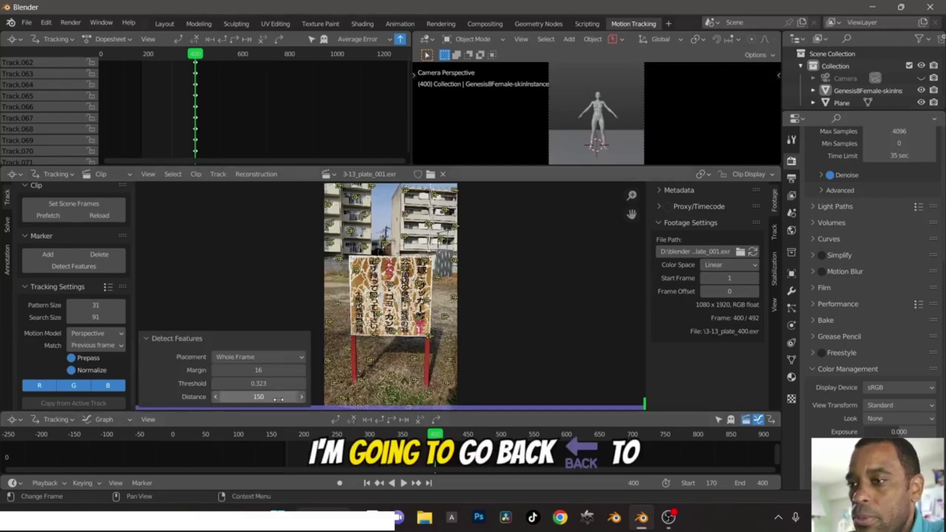
{"action": "left_click", "coordinate": [257, 396]}
{"action": "left_click_drag", "start_coordinate": [257, 397], "coordinate": [236, 396]}
{"action": "left_click", "coordinate": [266, 400]}
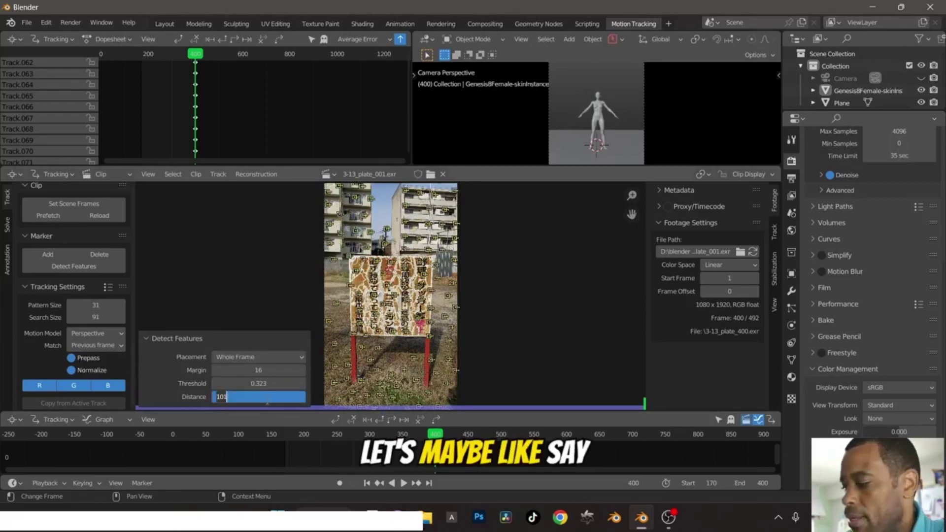
{"action": "type", "text": "100"}
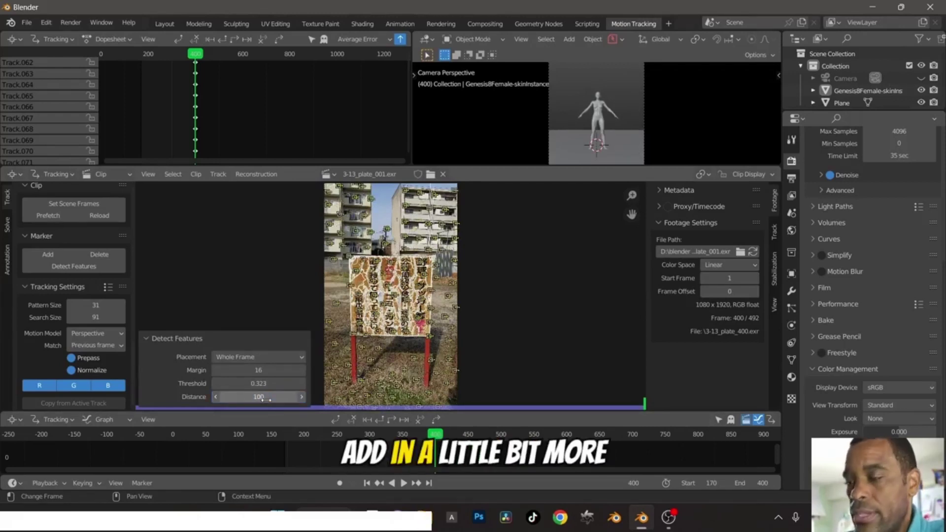
{"action": "key", "text": "Return"}
{"action": "left_click", "coordinate": [207, 339]}
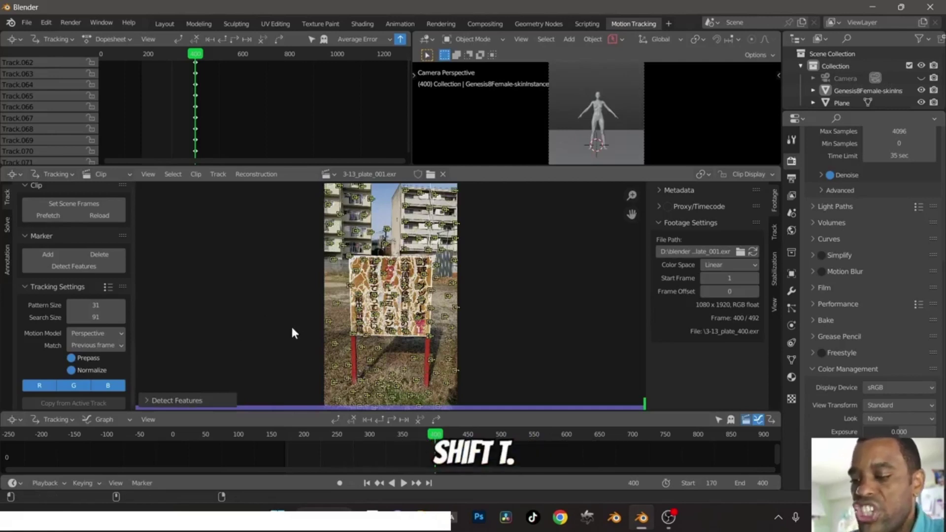
- Track the new markers backward, hide them, and move the playhead to frame 297
{"action": "key", "text": "shift+t"}
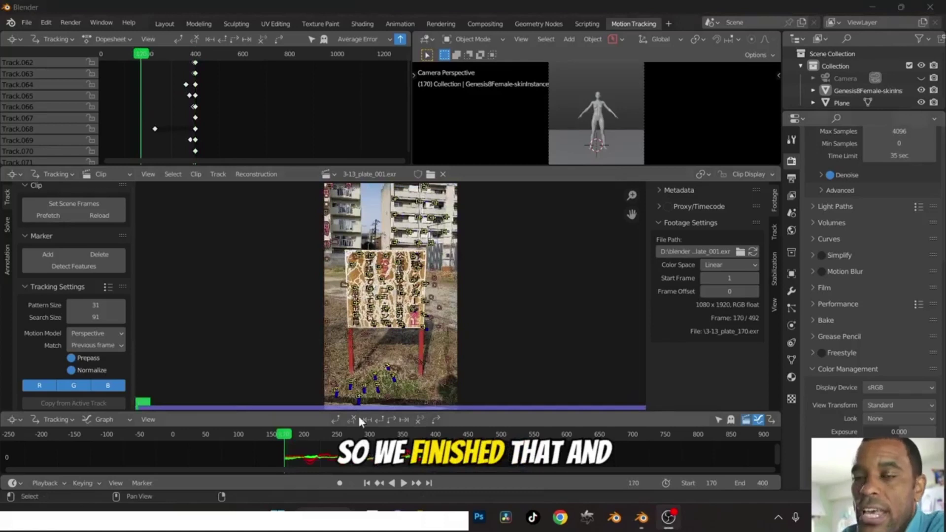
{"action": "left_click", "coordinate": [352, 435]}
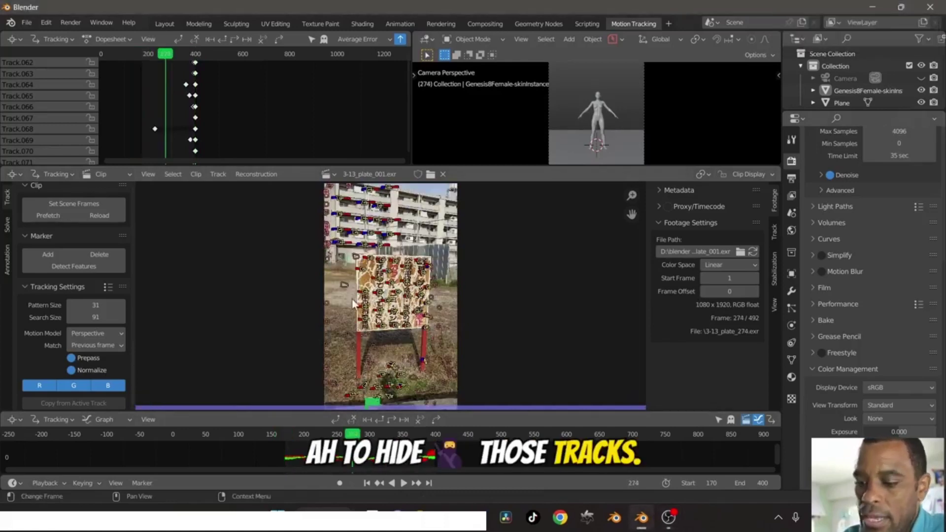
{"action": "key", "text": "h"}
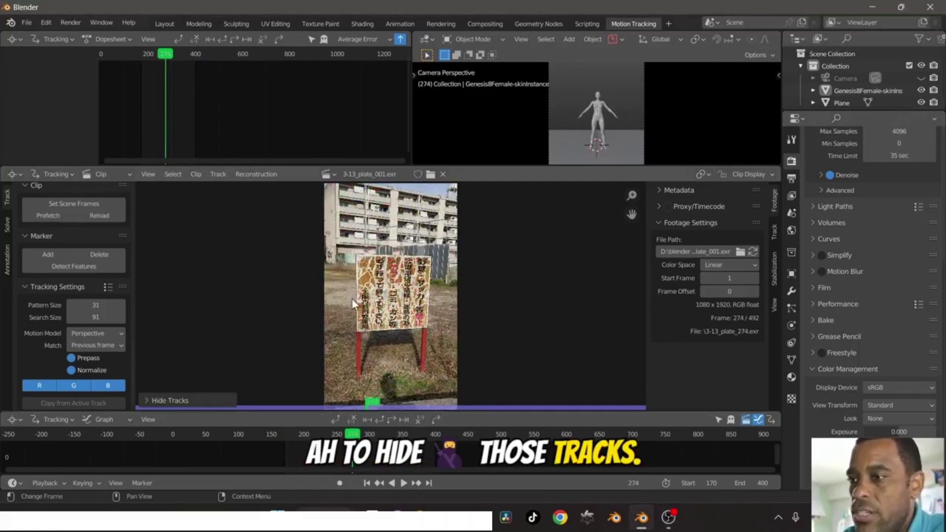
{"action": "left_click", "coordinate": [370, 435]}
{"action": "left_click_drag", "start_coordinate": [369, 435], "coordinate": [367, 435]}
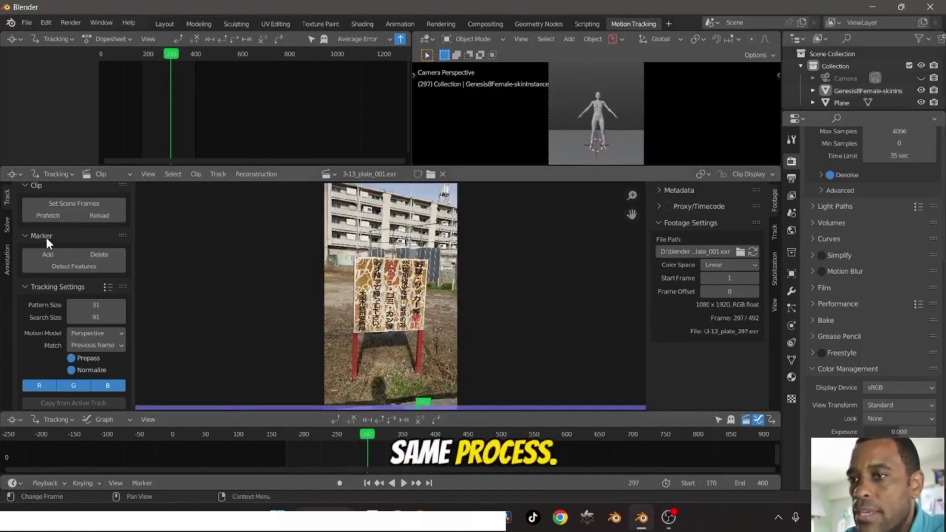
- Detect features again and unhide all tracks so both batches show together
{"action": "left_click", "coordinate": [77, 270]}
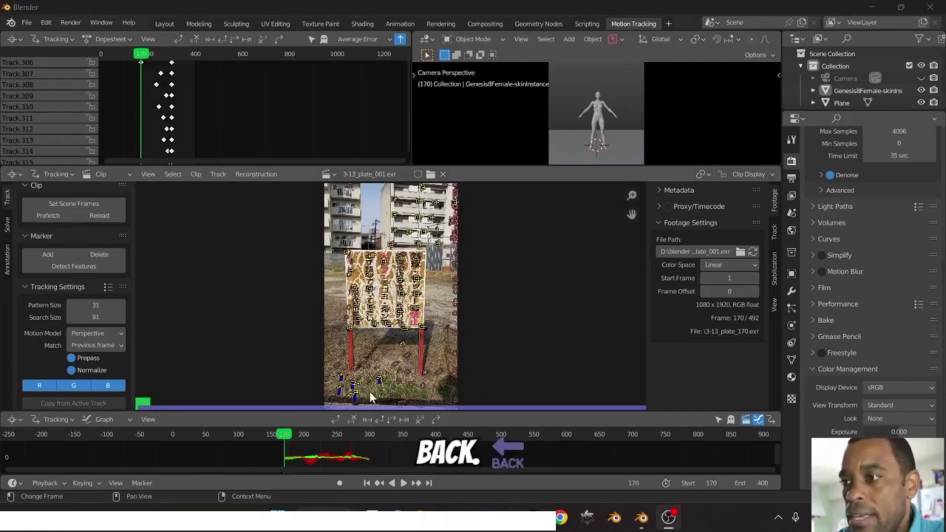
{"action": "key", "text": "alt+h"}
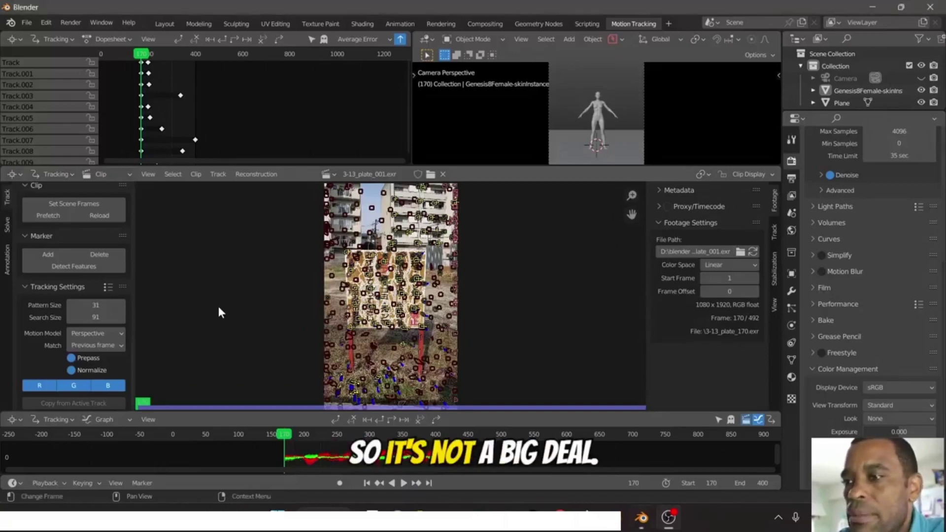
- In the Solve tab, refine Focal Length, Optical Center and Radial Distortion
{"action": "left_click", "coordinate": [6, 228]}
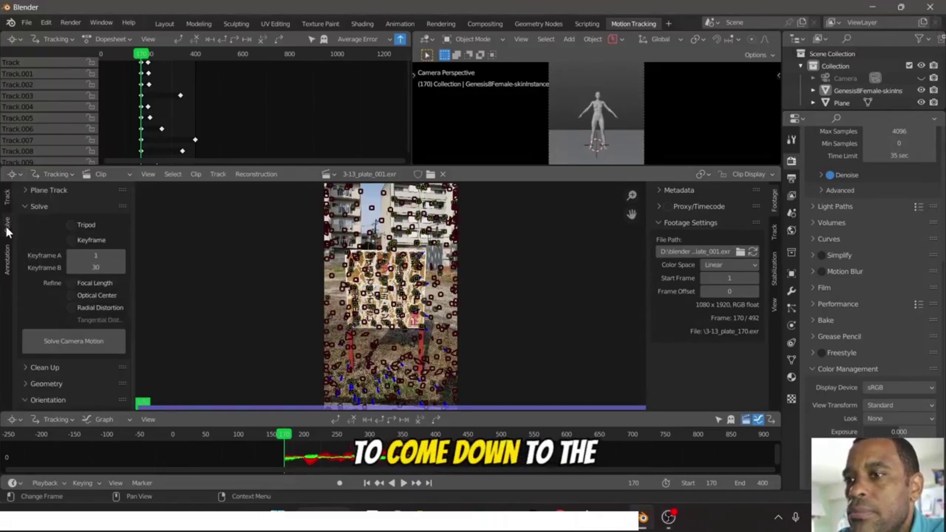
{"action": "left_click", "coordinate": [71, 283]}
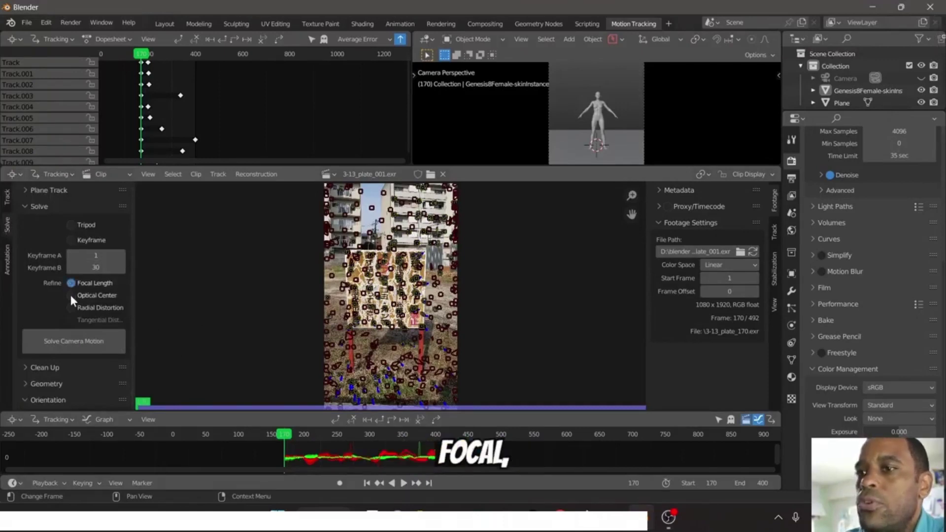
{"action": "left_click", "coordinate": [70, 295]}
{"action": "left_click", "coordinate": [72, 307]}
{"action": "left_click_drag", "start_coordinate": [343, 436], "coordinate": [333, 437]}
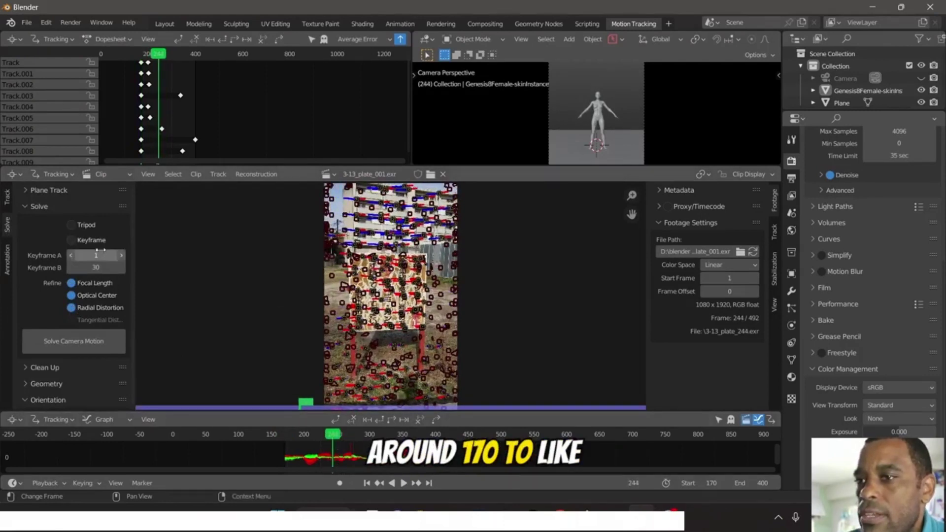
- Set solve Keyframe A to 170, scrub to frame 278, and enlarge the track-curve graph
{"action": "left_click", "coordinate": [100, 251]}
{"action": "type", "text": "170"}
{"action": "key", "text": "Return"}
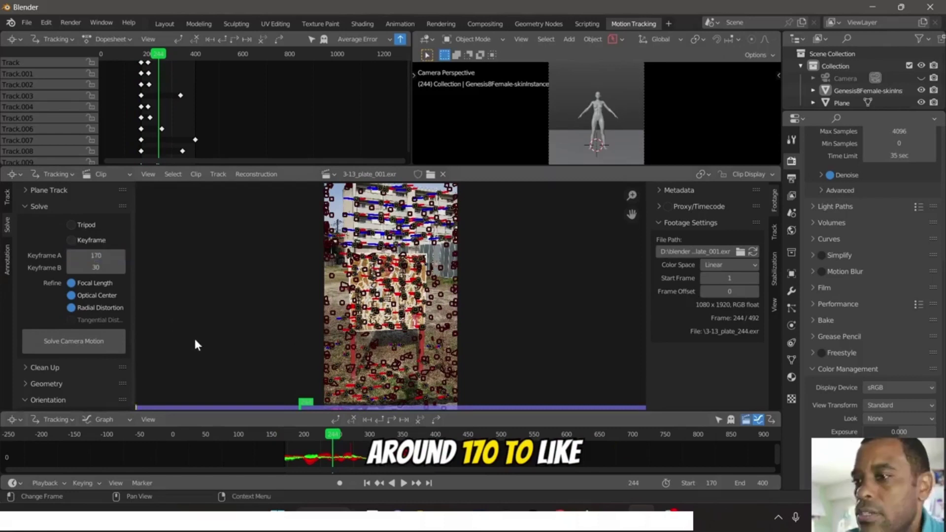
{"action": "left_click", "coordinate": [347, 435]}
{"action": "left_click_drag", "start_coordinate": [350, 439], "coordinate": [357, 436]}
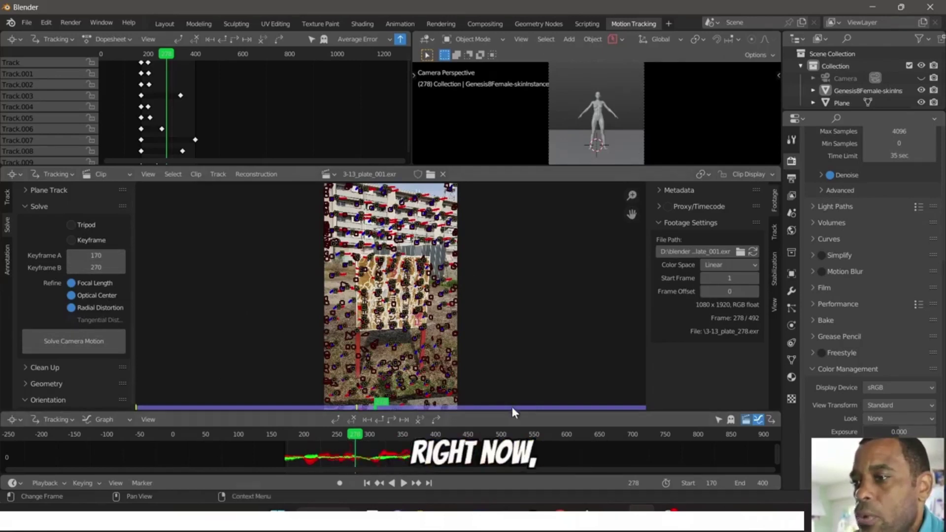
{"action": "left_click_drag", "start_coordinate": [511, 413], "coordinate": [512, 320]}
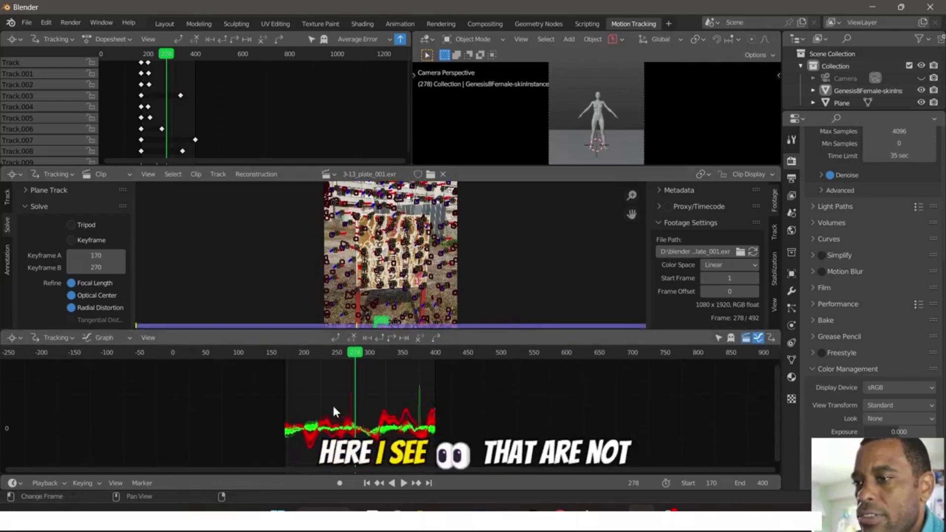
- Delete the spiking red curve near frame 270 and green curve near frame 378
{"action": "scroll", "coordinate": [412, 414], "scroll_direction": "up", "scroll_amount": 5}
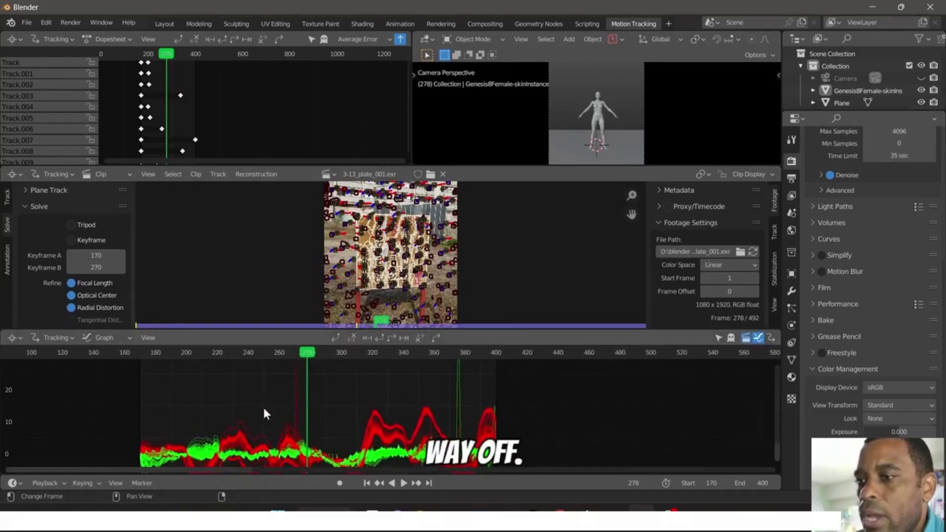
{"action": "left_click", "coordinate": [293, 401]}
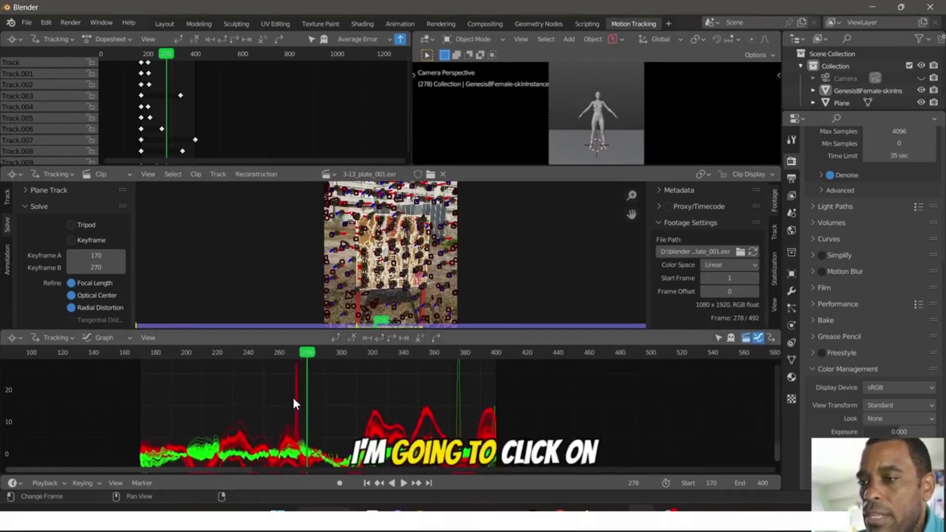
{"action": "key", "text": "x"}
{"action": "left_click", "coordinate": [294, 397]}
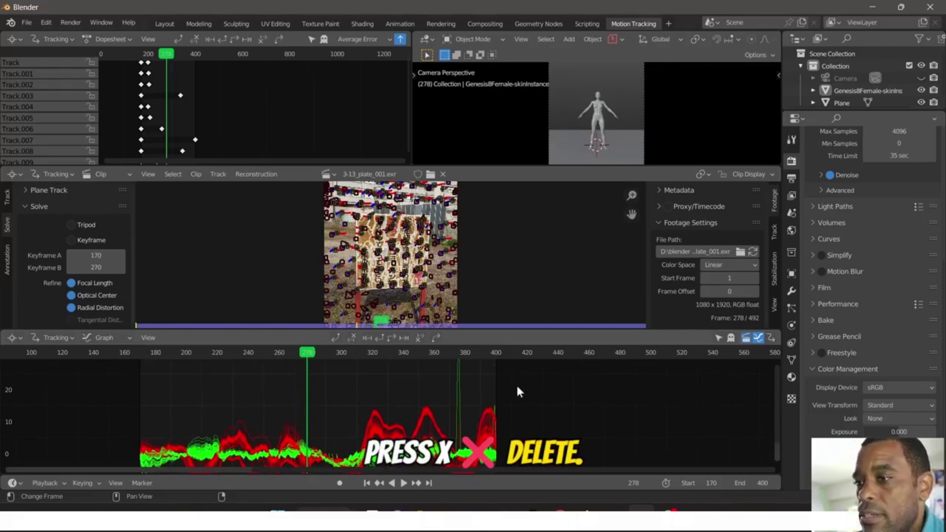
{"action": "left_click", "coordinate": [461, 382]}
{"action": "key", "text": "x"}
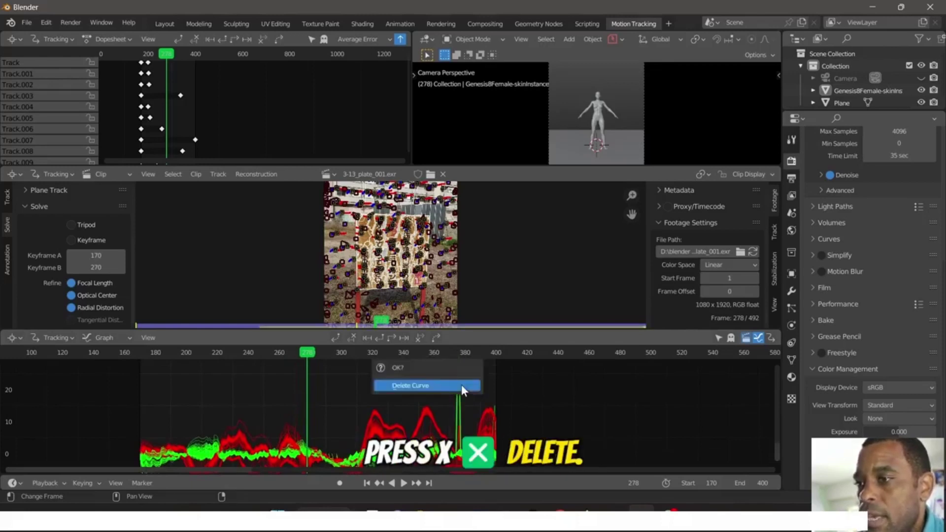
{"action": "left_click", "coordinate": [462, 386]}
- Delete the red spike curve near frame 315 and one more straggling curve
{"action": "scroll", "coordinate": [468, 409], "scroll_direction": "down", "scroll_amount": 4}
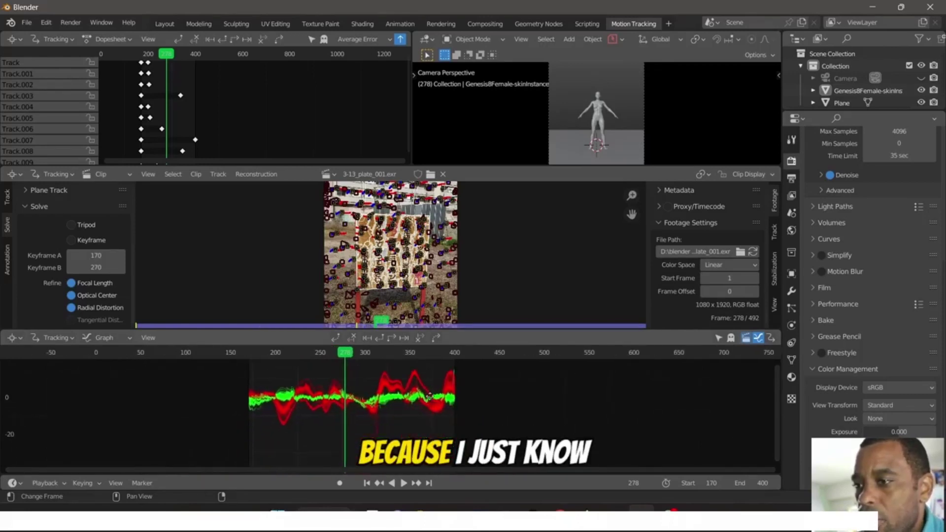
{"action": "scroll", "coordinate": [414, 418], "scroll_direction": "up", "scroll_amount": 3}
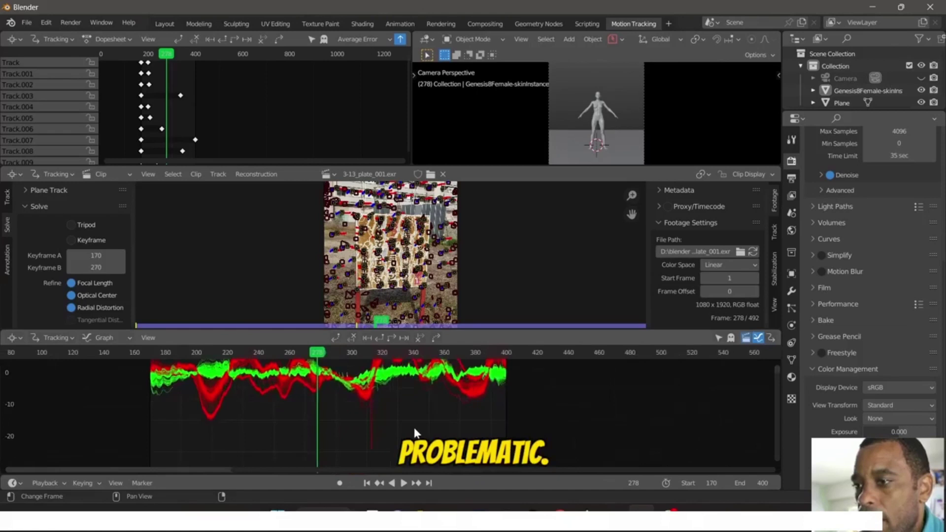
{"action": "left_click", "coordinate": [371, 432]}
{"action": "key", "text": "x"}
{"action": "left_click", "coordinate": [377, 437]}
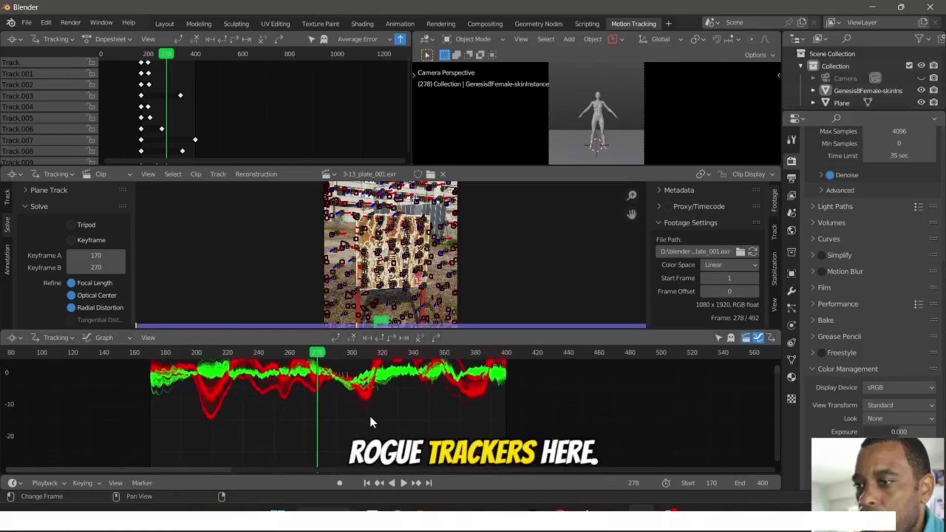
{"action": "key", "text": "x"}
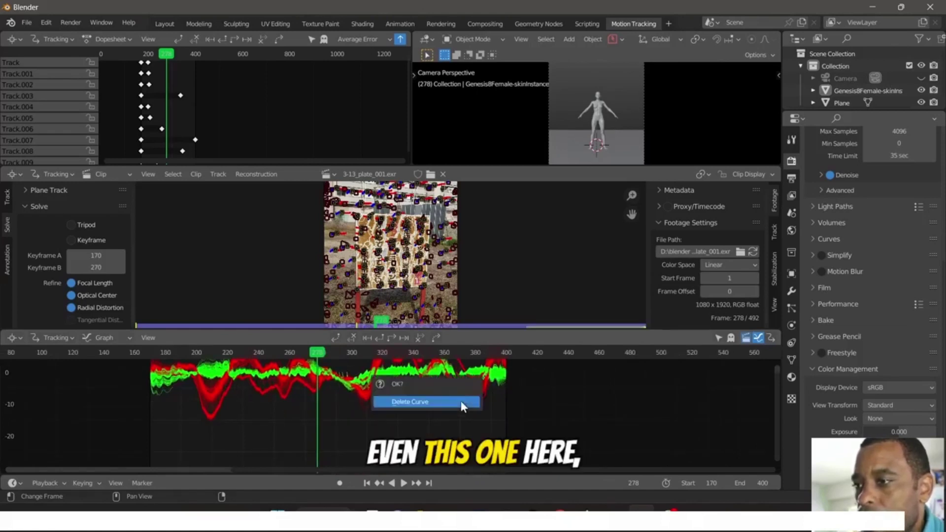
{"action": "key", "text": "Escape"}
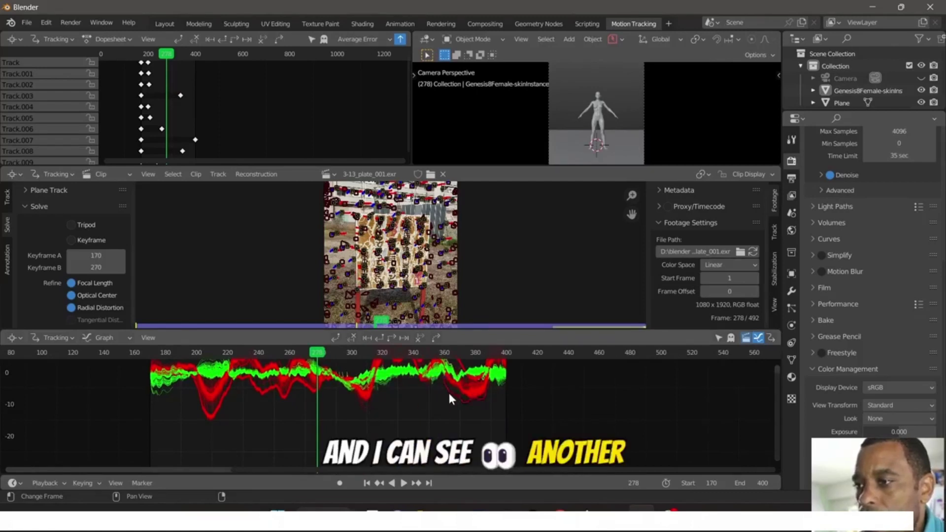
{"action": "key", "text": "x"}
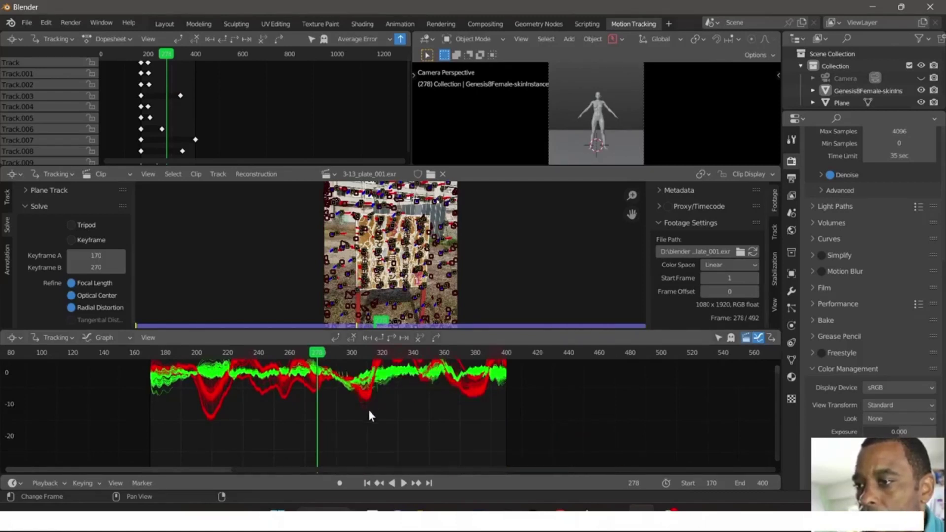
{"action": "key", "text": "x"}
{"action": "left_click", "coordinate": [368, 409]}
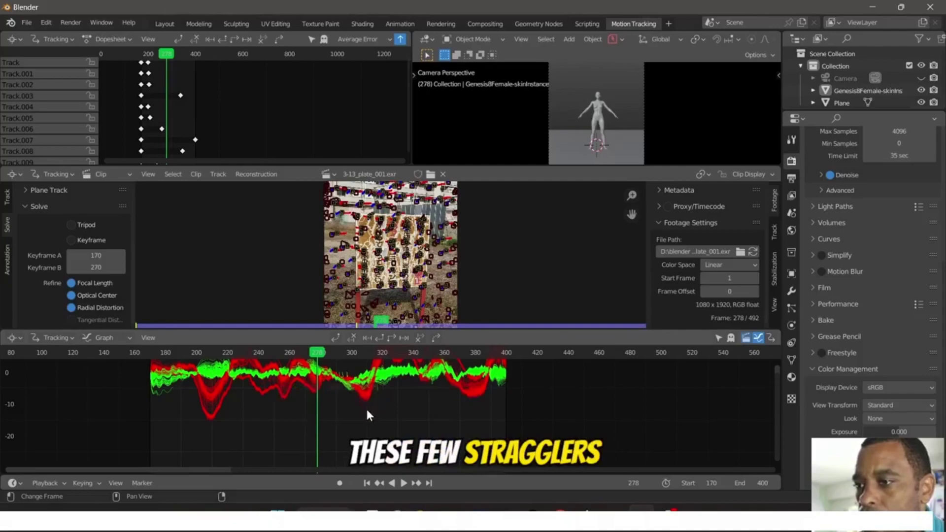